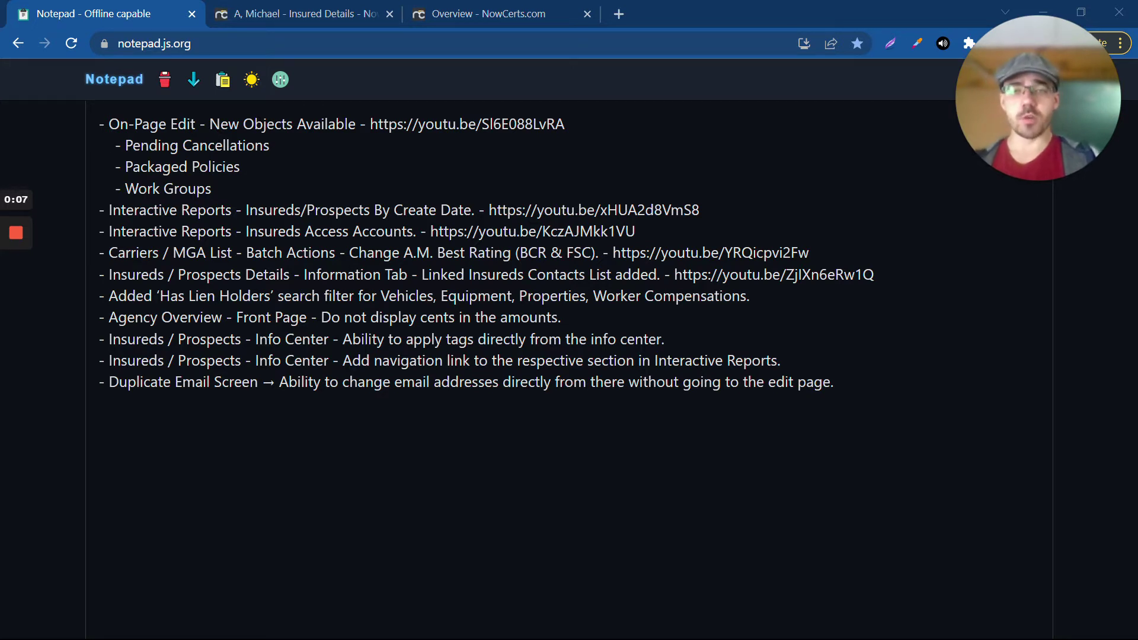
{"action": "left_click", "coordinate": [335, 11]}
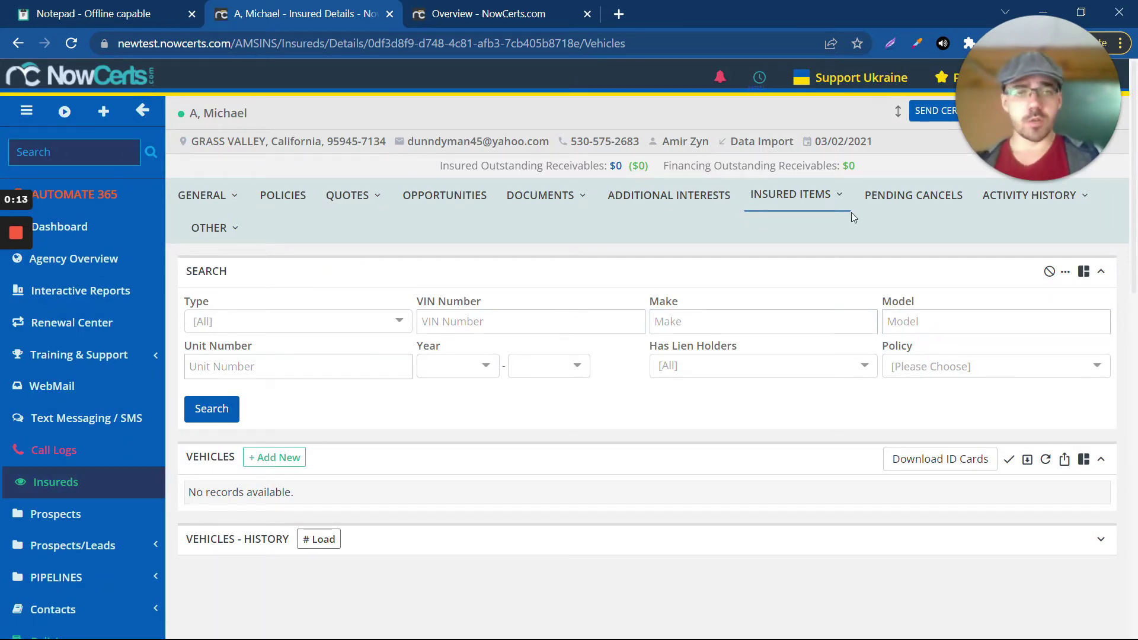
{"action": "left_click", "coordinate": [844, 197]}
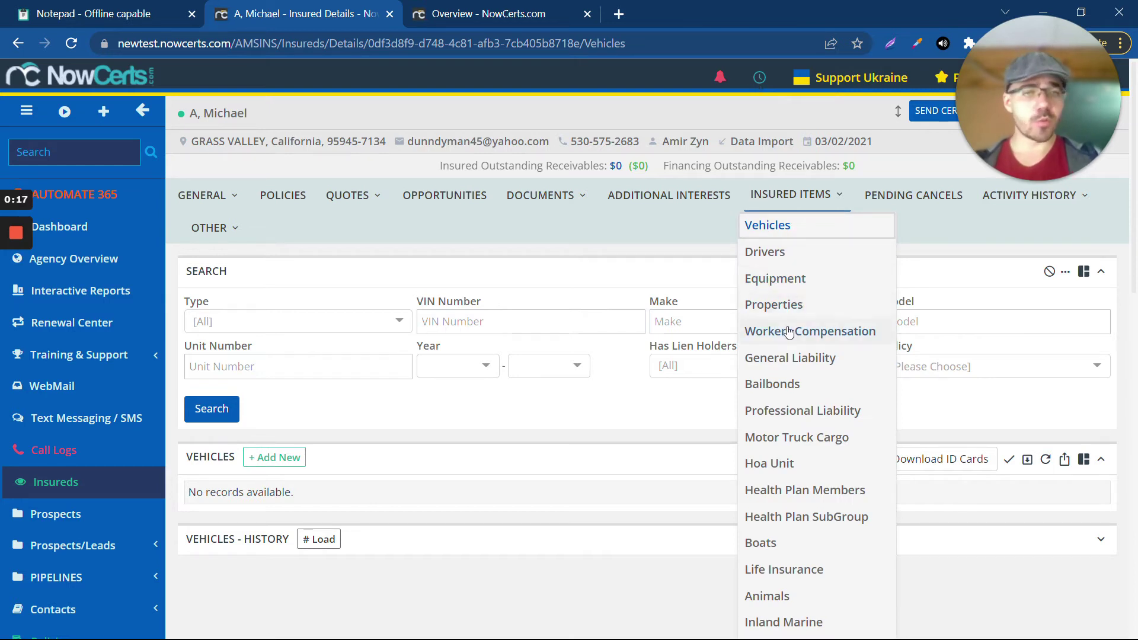
{"action": "left_click", "coordinate": [835, 201]}
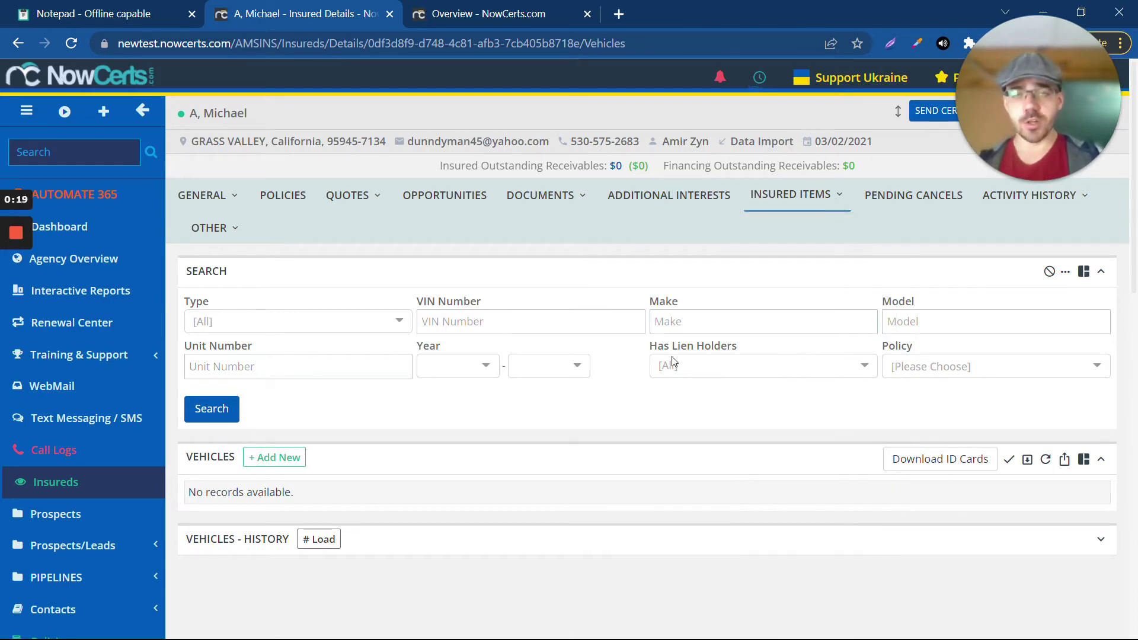
Highlight the Has Lien Holders filter and reveal its Yes/No choices.
{"action": "left_click_drag", "start_coordinate": [752, 347], "coordinate": [650, 354]}
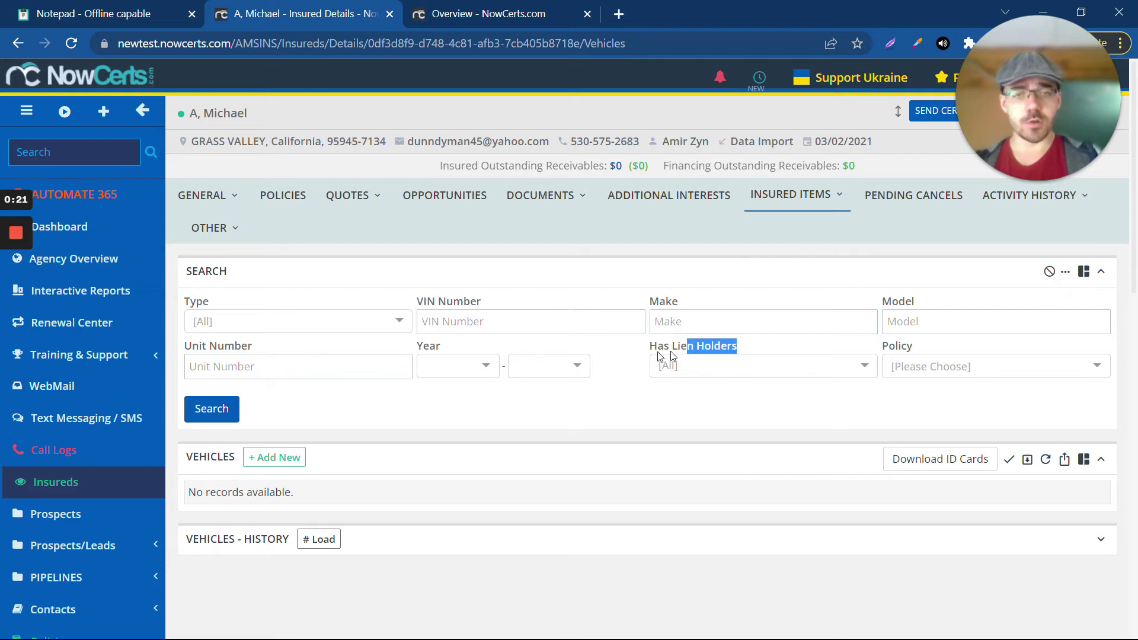
{"action": "left_click", "coordinate": [846, 366]}
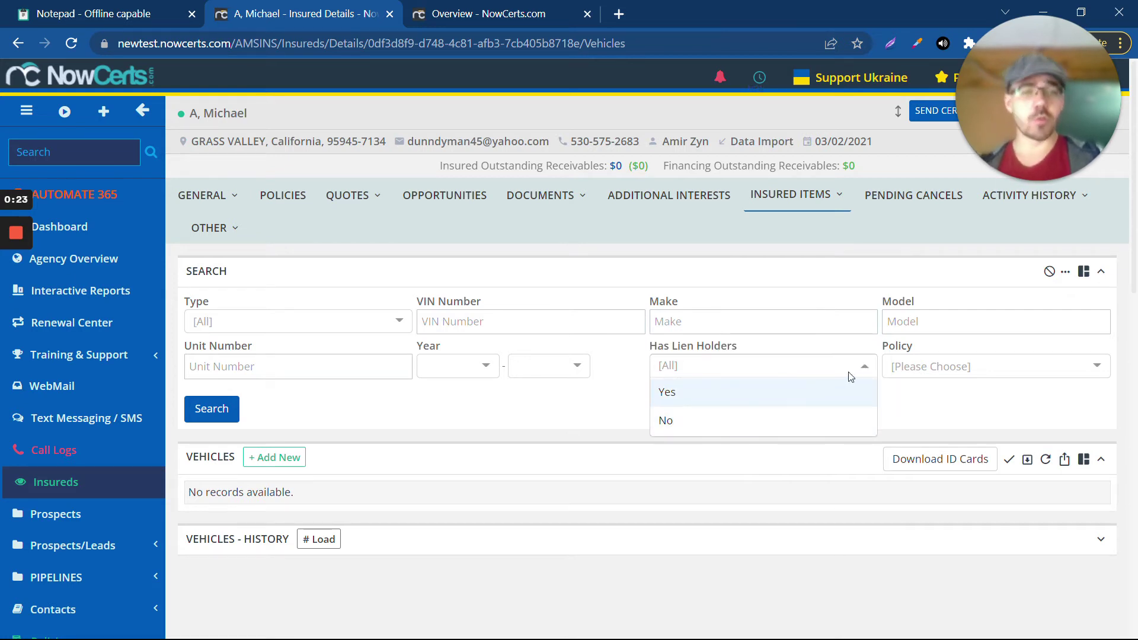
{"action": "left_click", "coordinate": [867, 375]}
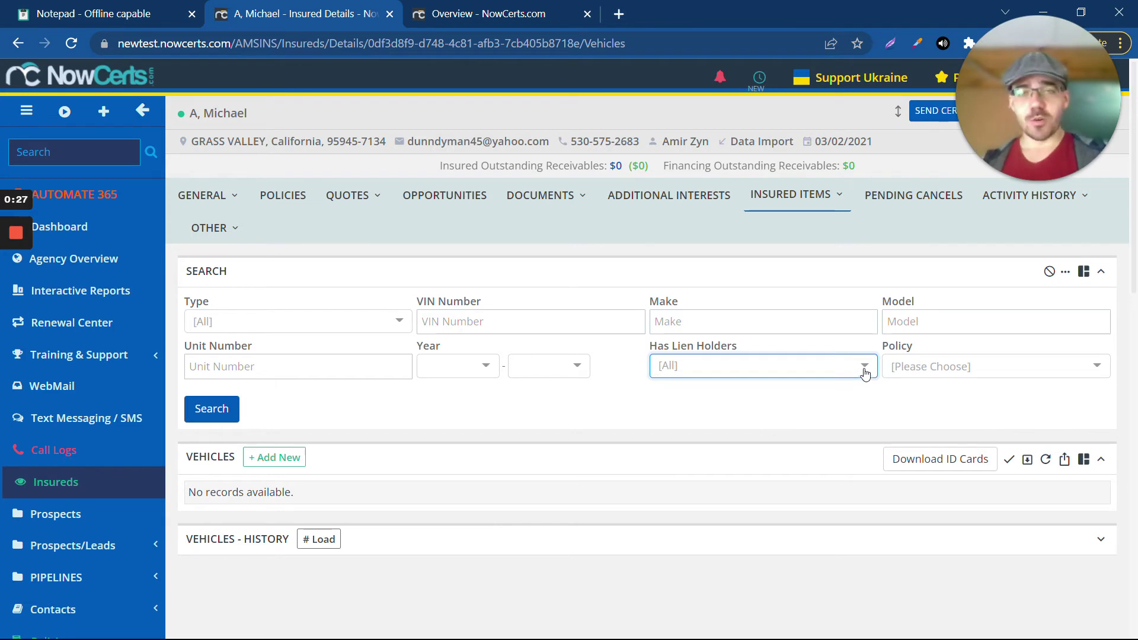
Return briefly to the release notes, then bring up the Agency Overview page.
{"action": "left_click", "coordinate": [162, 7]}
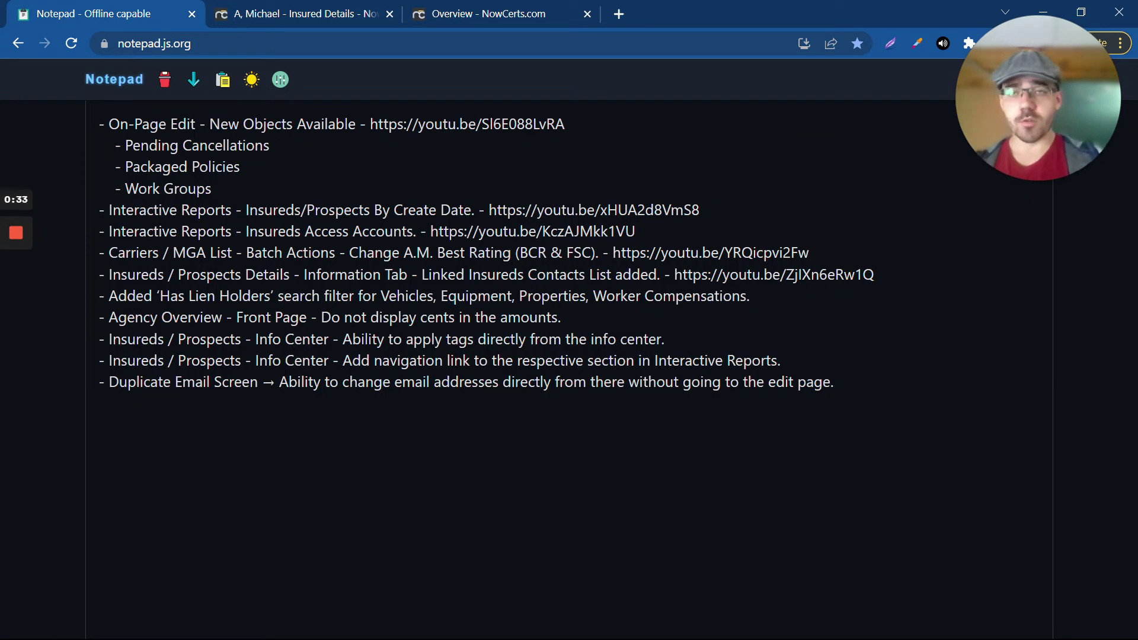
{"action": "left_click", "coordinate": [480, 11]}
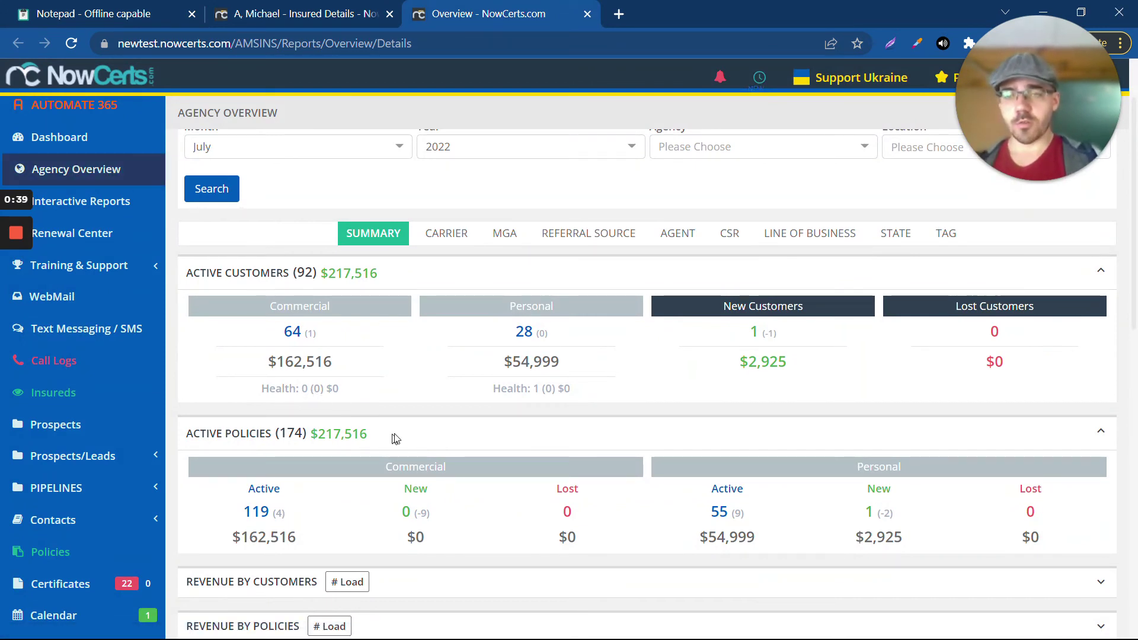
Highlight the Active Policies total $217,516, shown in whole dollars without cents.
{"action": "left_click_drag", "start_coordinate": [382, 435], "coordinate": [311, 434]}
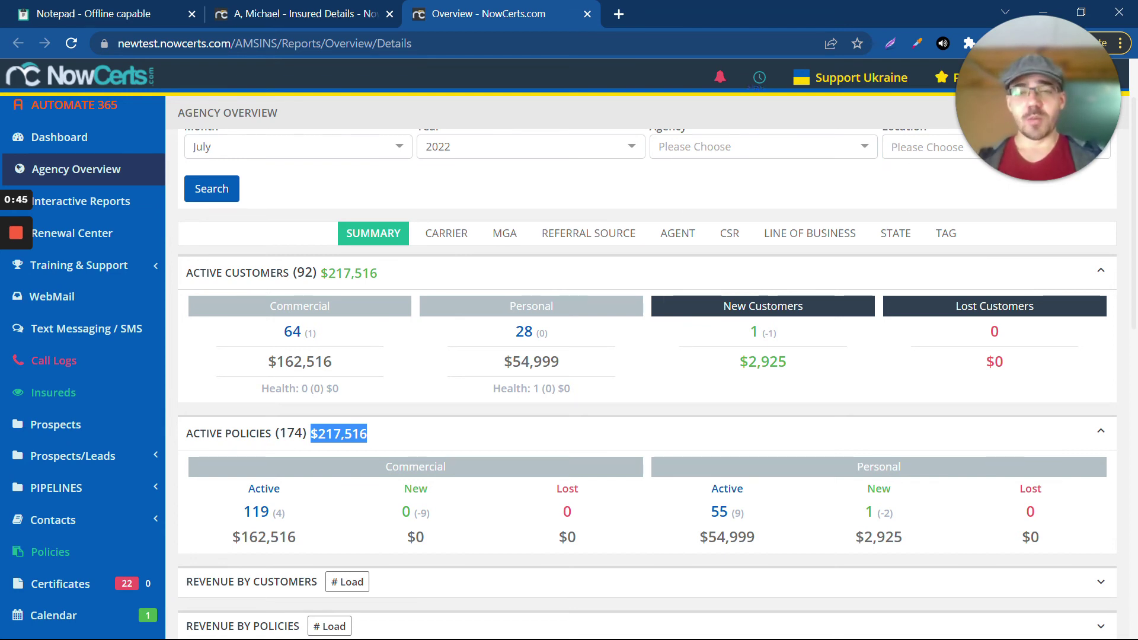
{"action": "left_click", "coordinate": [378, 440]}
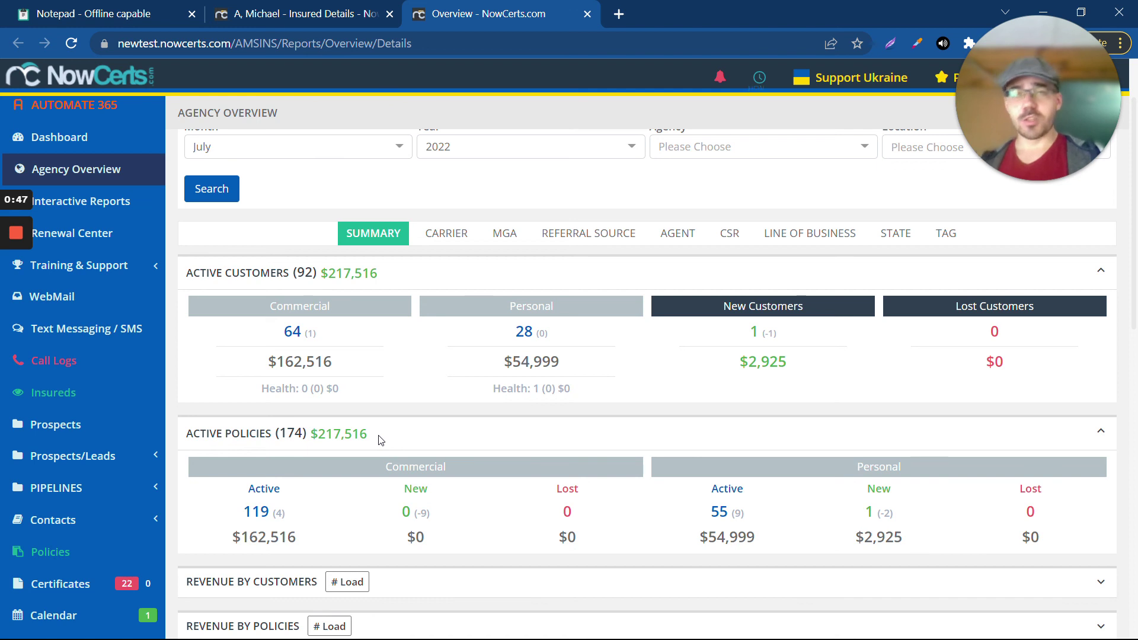